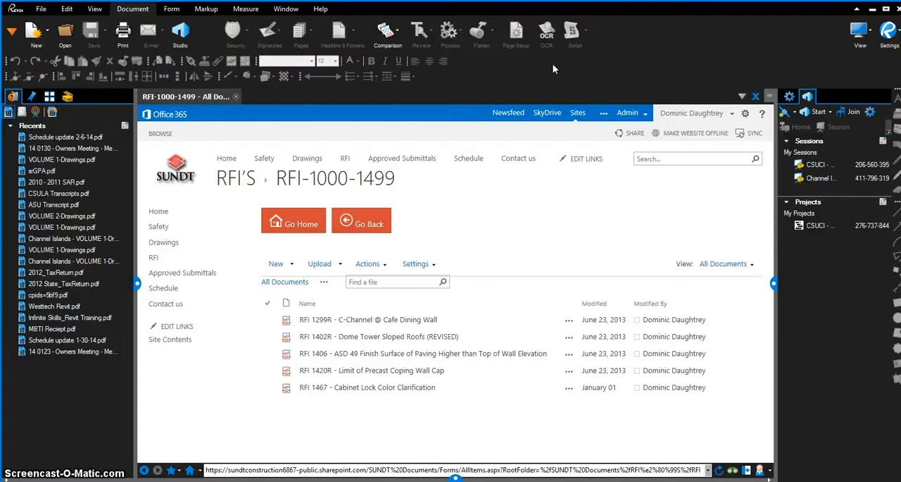
Show the Document Management toolbar
{"action": "right_click", "coordinate": [641, 41]}
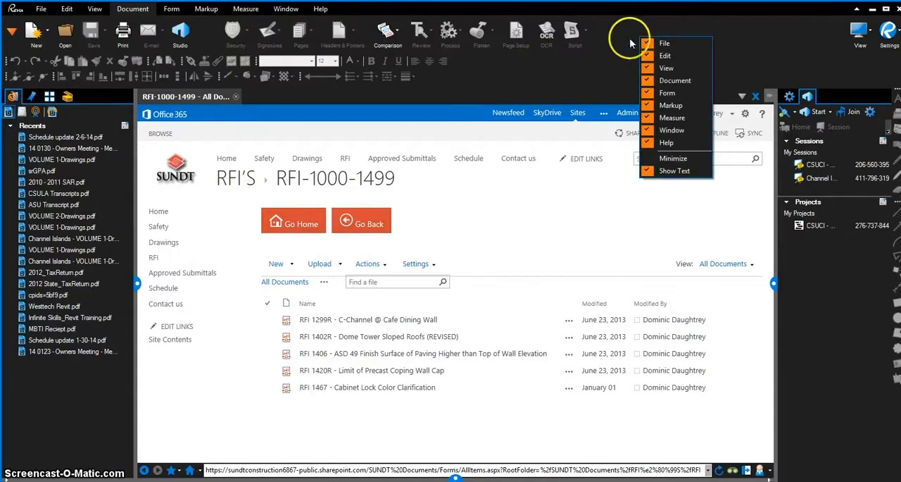
{"action": "right_click", "coordinate": [511, 70]}
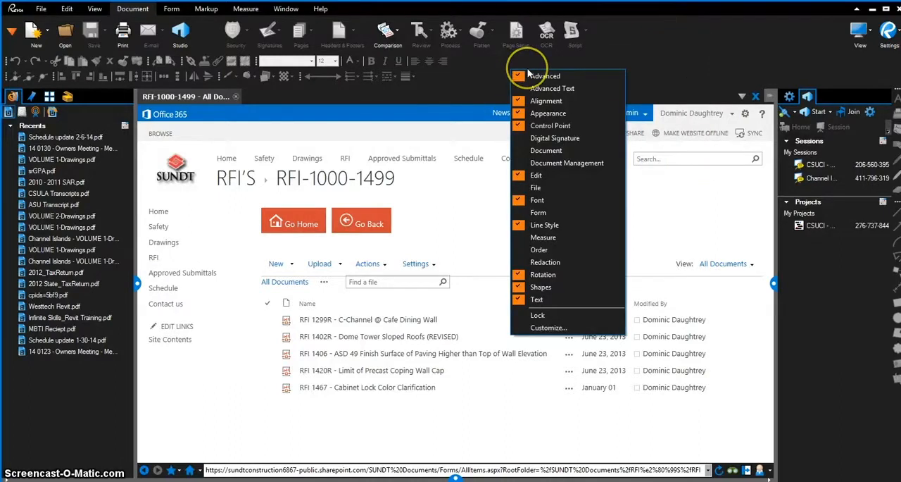
{"action": "left_click", "coordinate": [533, 164]}
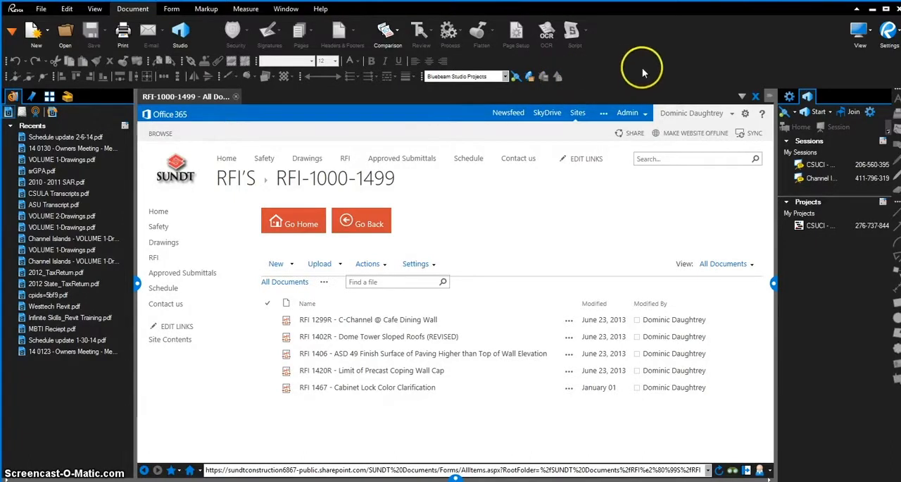
In the File Access preferences, turn off Prompt for checkin comments in the SharePoint options
{"action": "left_click", "coordinate": [898, 35]}
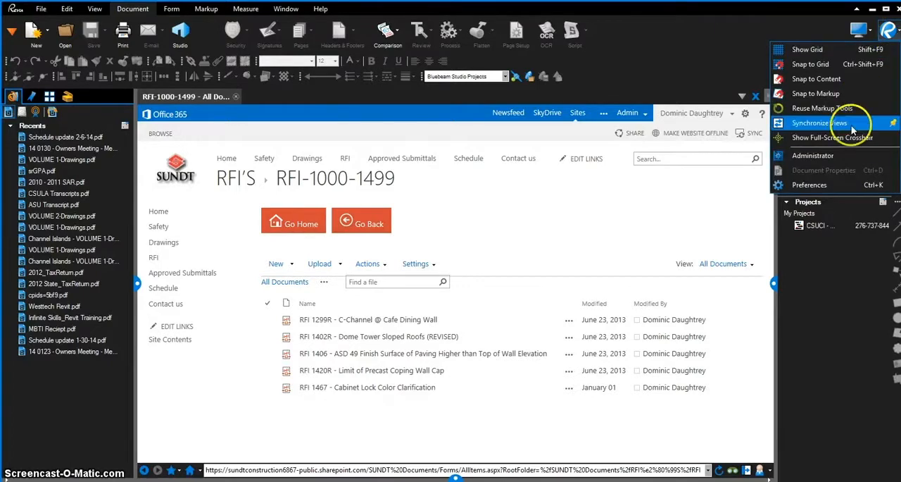
{"action": "left_click", "coordinate": [836, 186]}
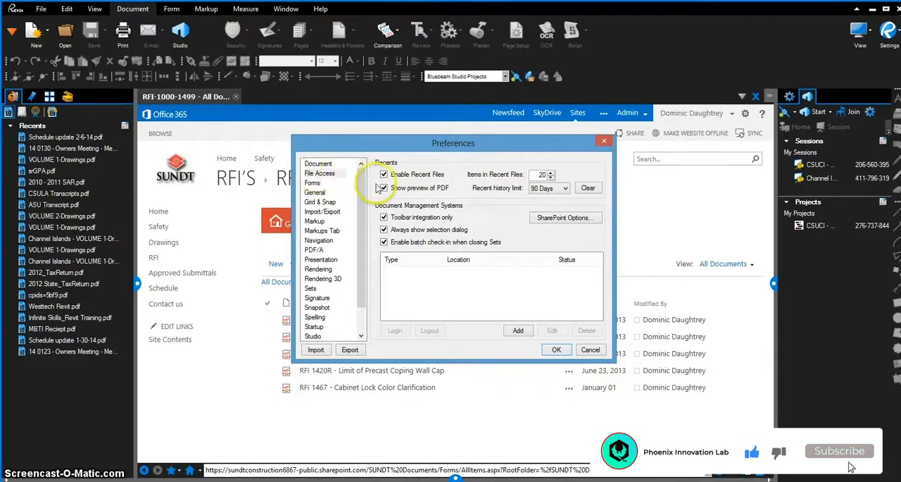
{"action": "left_click", "coordinate": [323, 174]}
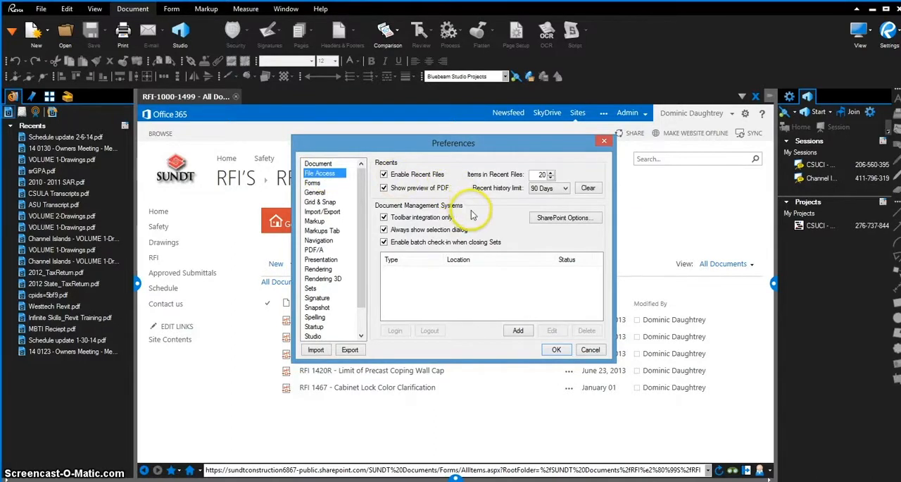
{"action": "left_click", "coordinate": [558, 219]}
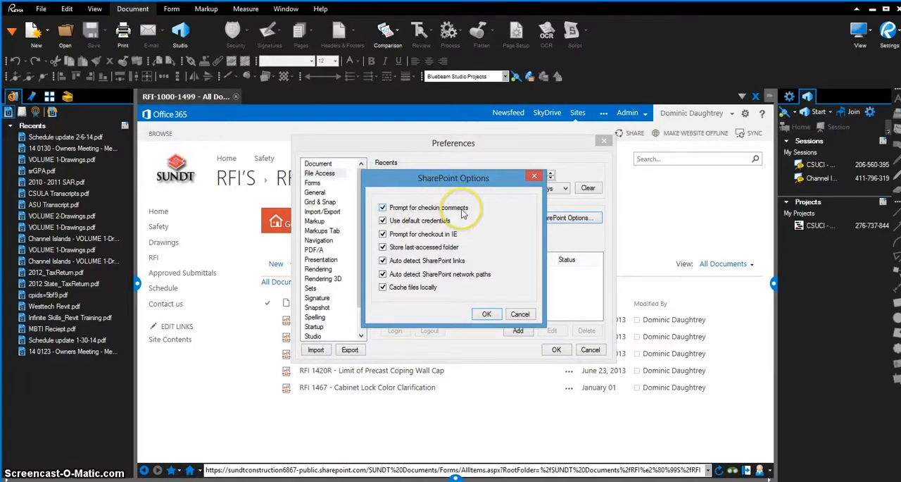
{"action": "left_click", "coordinate": [383, 209]}
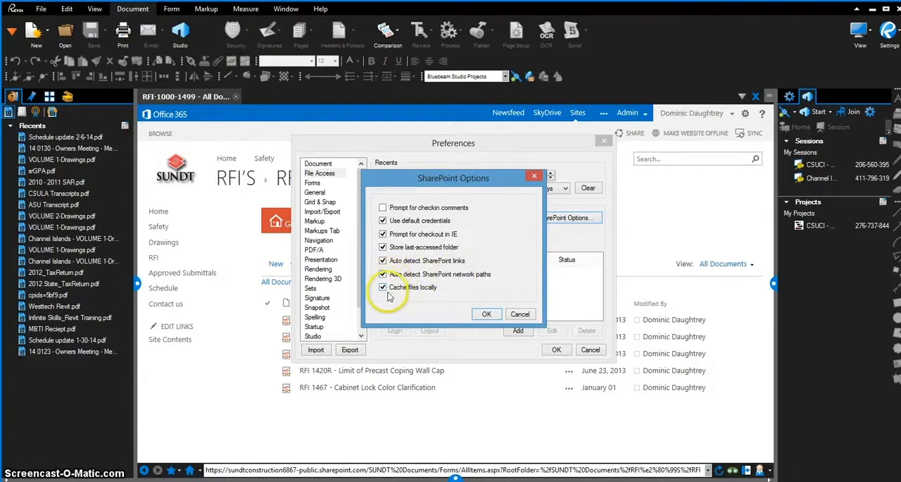
{"action": "left_click", "coordinate": [490, 317]}
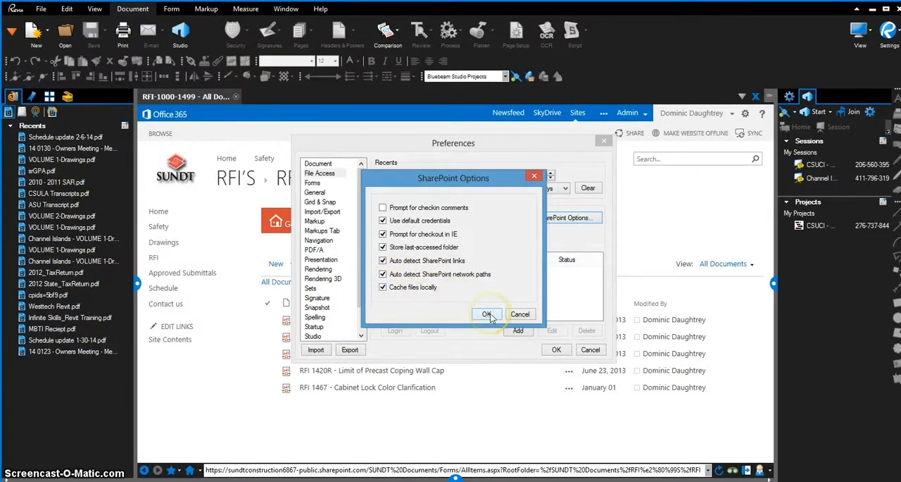
{"action": "left_click", "coordinate": [489, 315]}
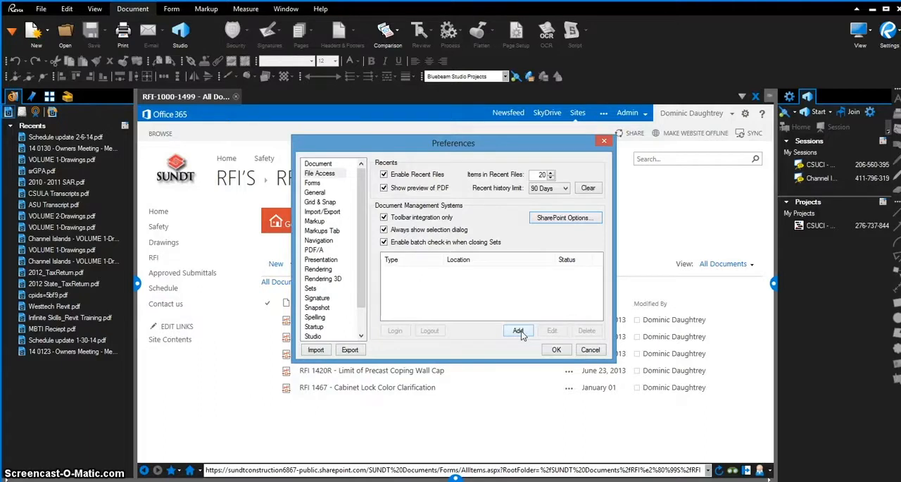
{"action": "left_click", "coordinate": [521, 332]}
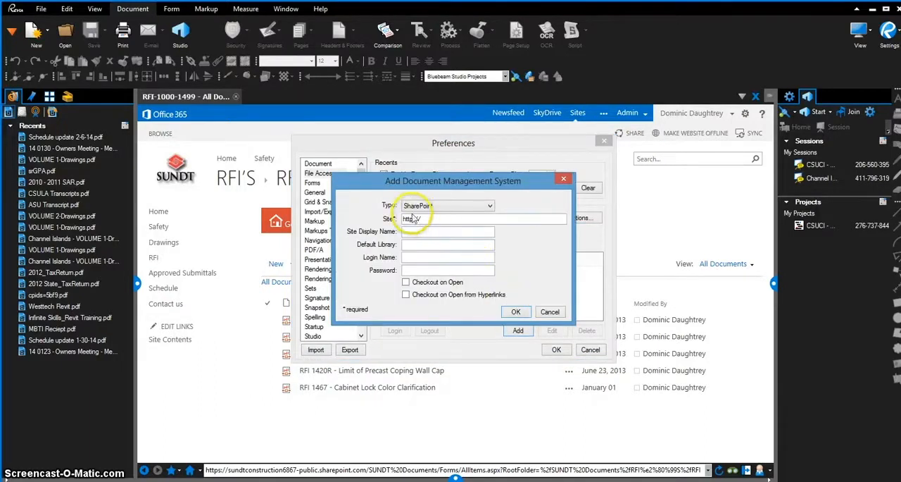
{"action": "left_click", "coordinate": [491, 206]}
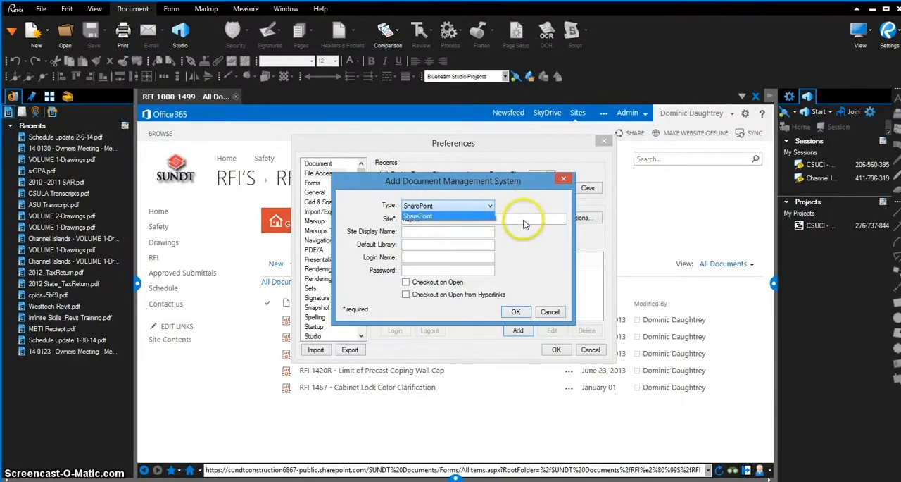
{"action": "left_click", "coordinate": [522, 219]}
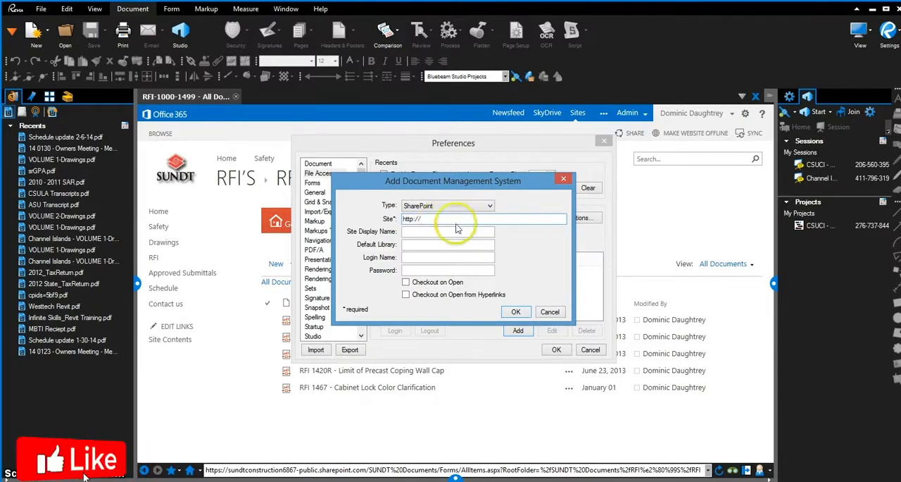
{"action": "mouse_move", "coordinate": [444, 480]}
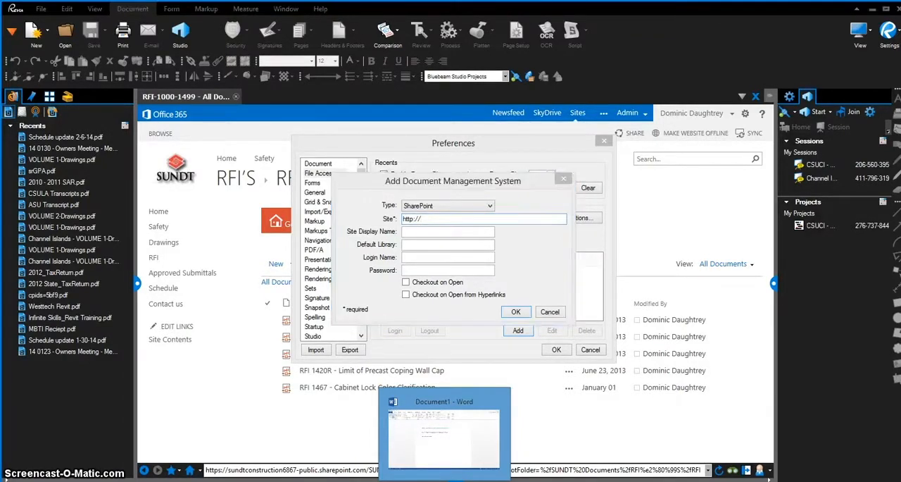
{"action": "left_click", "coordinate": [504, 432]}
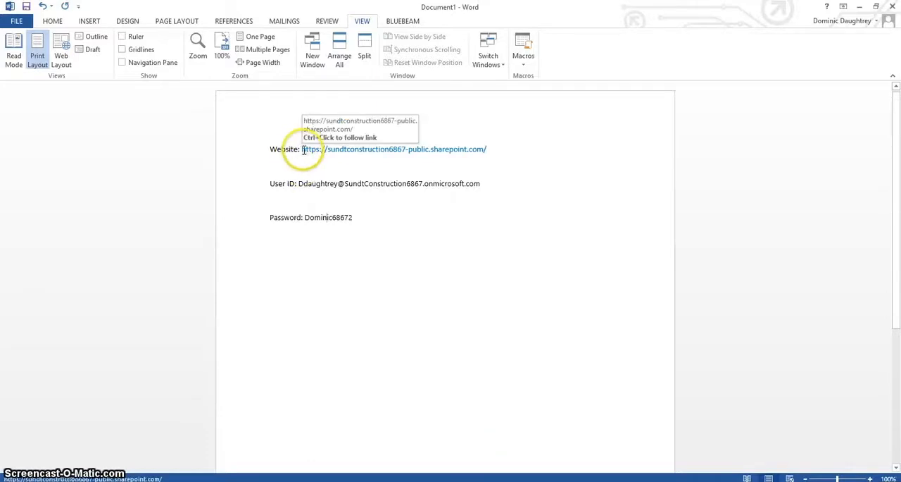
{"action": "left_click_drag", "start_coordinate": [303, 149], "coordinate": [489, 146]}
{"action": "key", "text": "ctrl+c"}
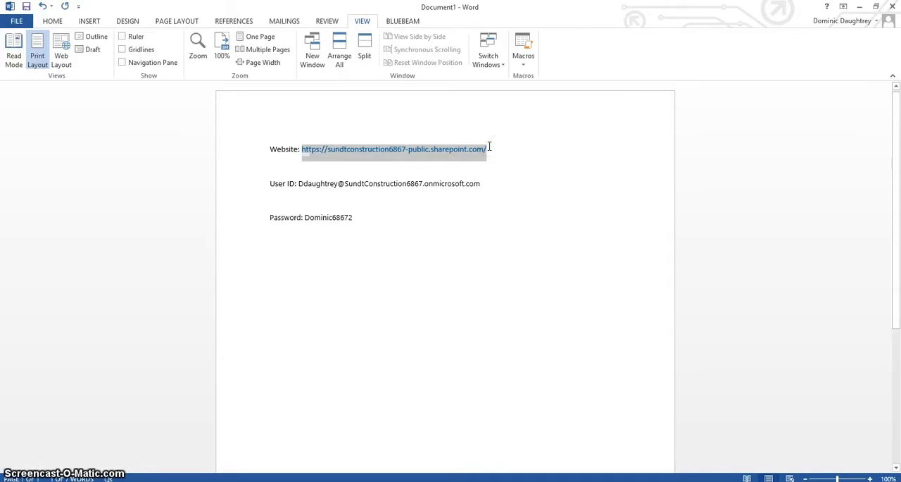
{"action": "left_click", "coordinate": [422, 480]}
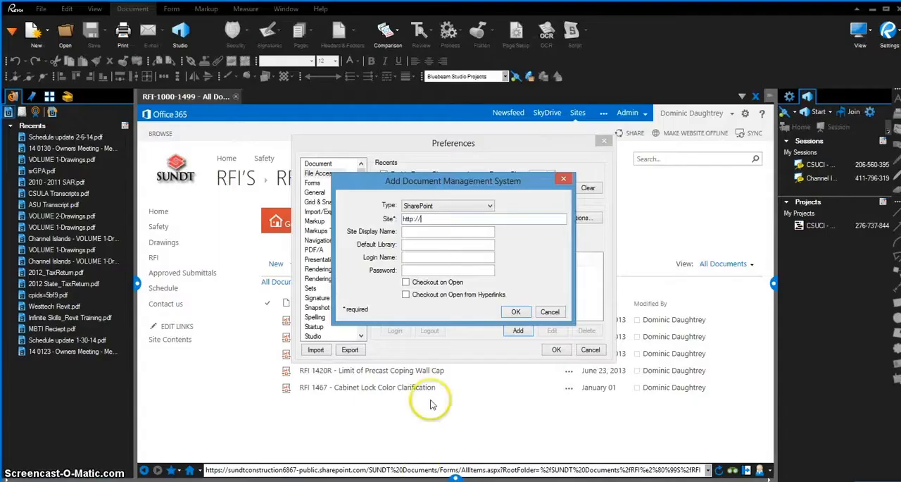
{"action": "left_click_drag", "start_coordinate": [426, 219], "coordinate": [381, 207]}
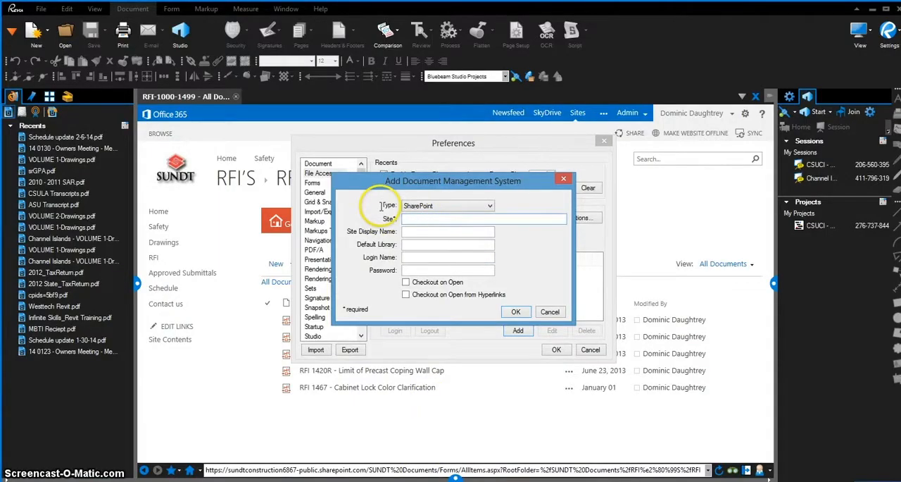
{"action": "key", "text": "ctrl+v"}
Set the site display name to "Aztec Center - ShareBeam Site" and the default library to "SUNDT Documents"
{"action": "left_click", "coordinate": [413, 233]}
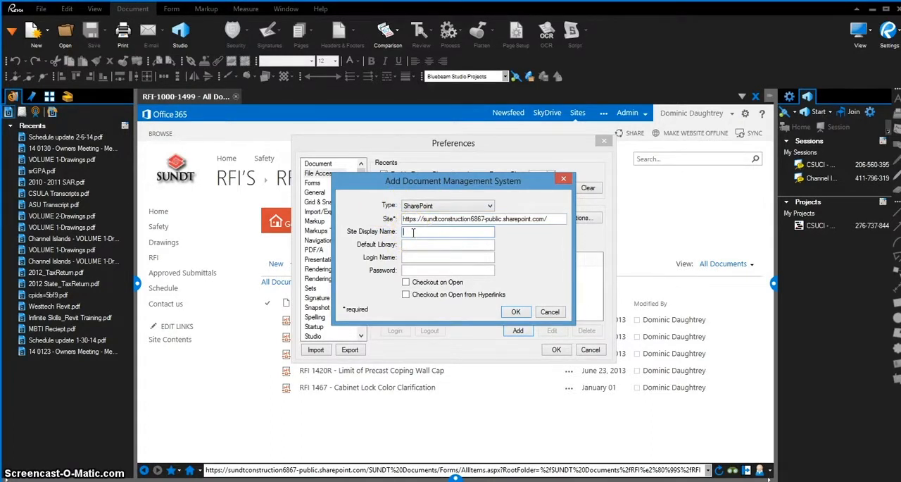
{"action": "type", "text": "Aztec Center - ShareBeam Site"}
{"action": "key", "text": "Tab"}
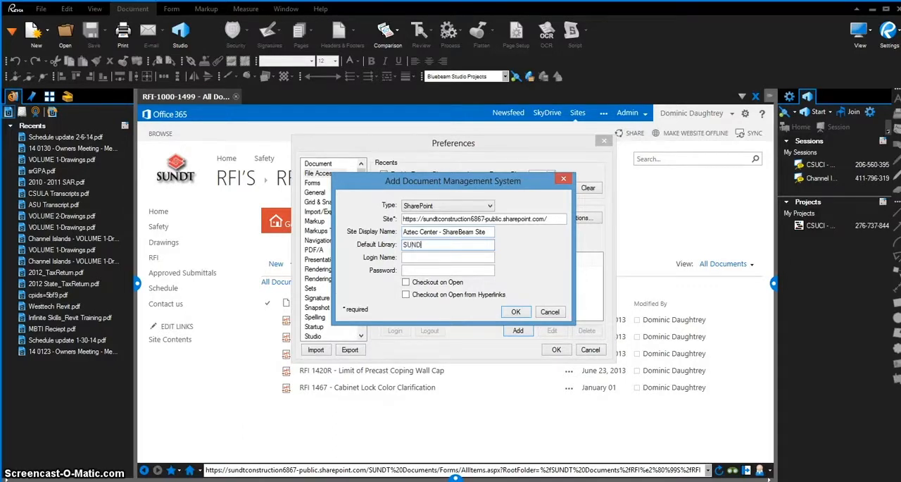
{"action": "type", "text": "uments"}
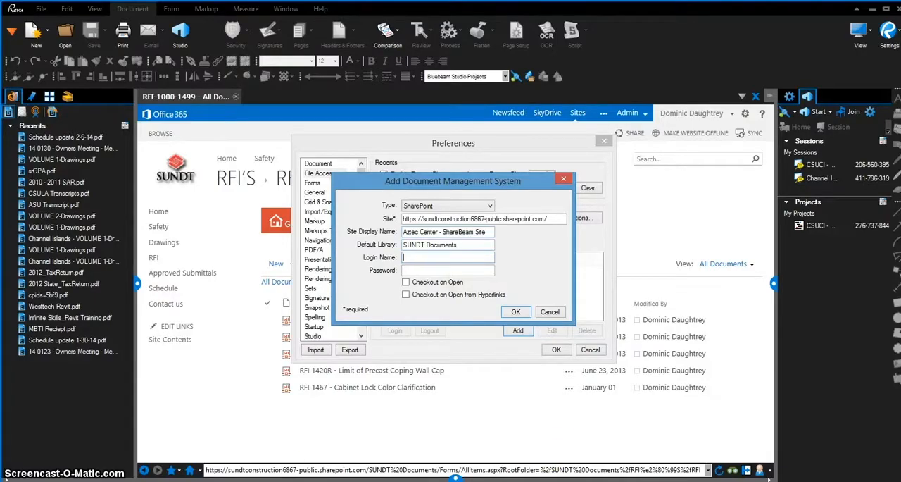
Copy the user ID from the Word document into the login name of the new SharePoint system
{"action": "key", "text": "alt+Tab"}
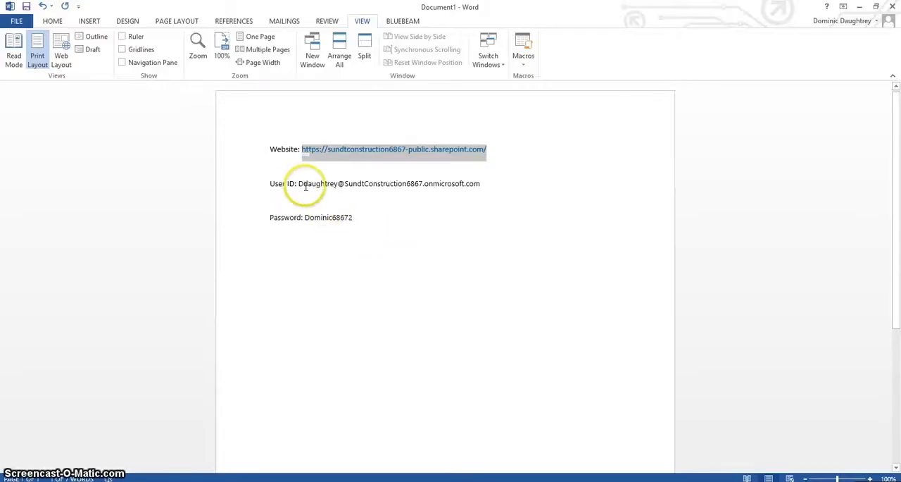
{"action": "left_click_drag", "start_coordinate": [298, 183], "coordinate": [483, 184]}
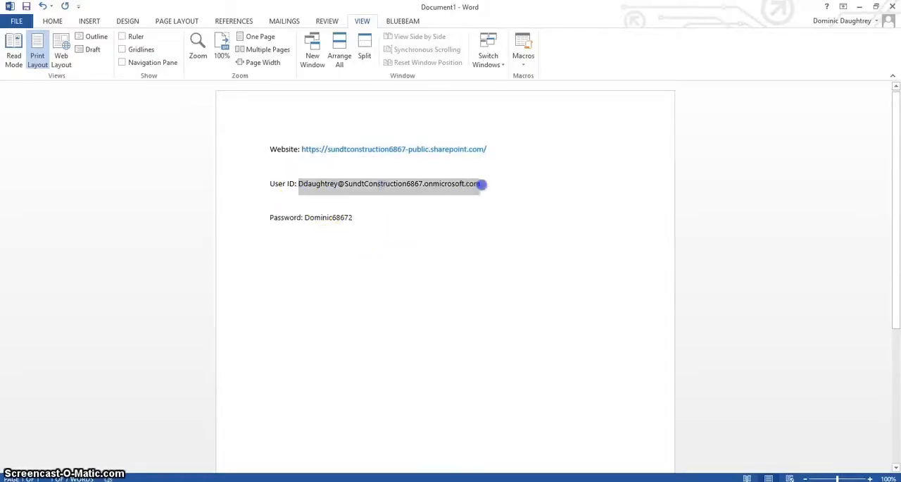
{"action": "key", "text": "ctrl+c"}
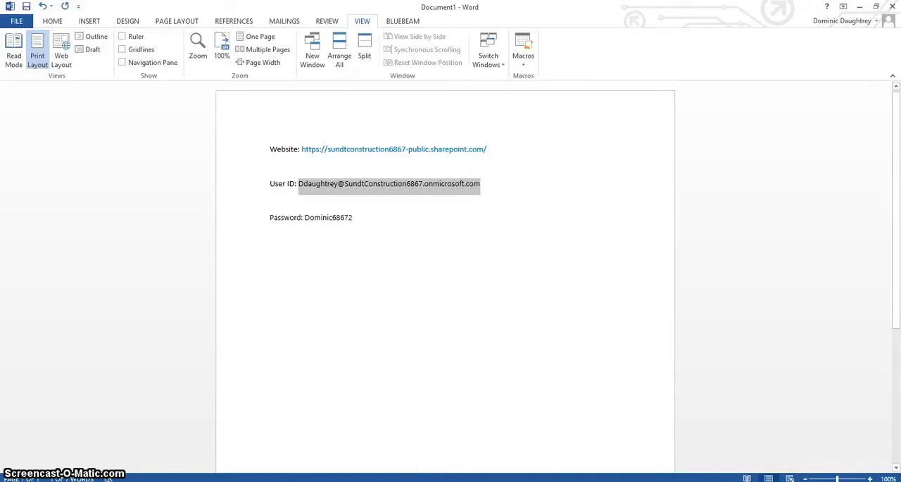
{"action": "left_click", "coordinate": [430, 473]}
{"action": "left_click", "coordinate": [415, 257]}
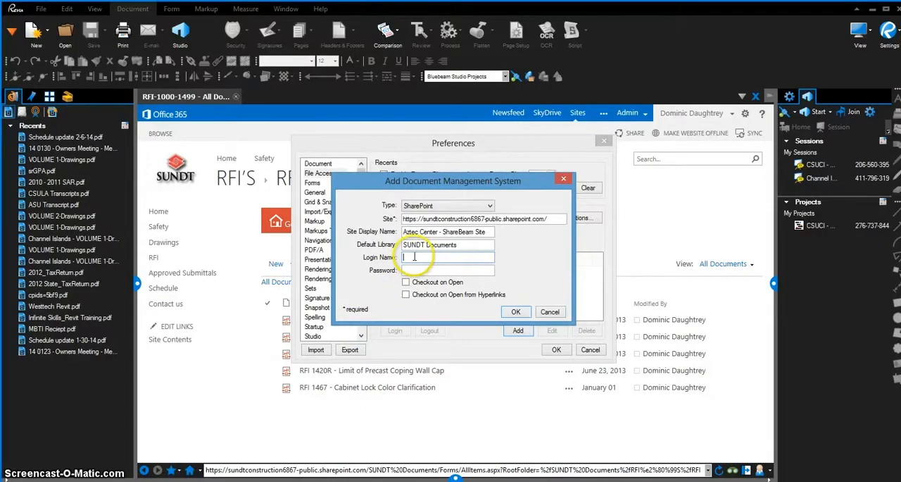
{"action": "key", "text": "ctrl+v"}
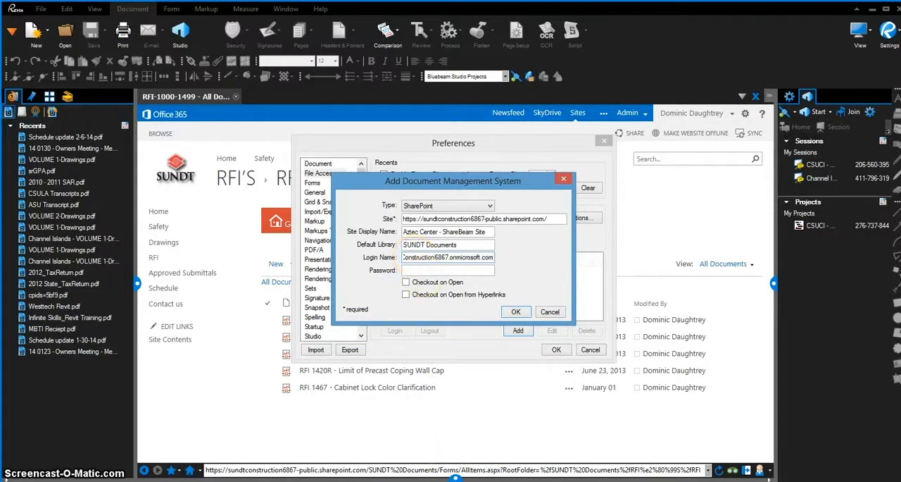
Cut the account password from the Word document into the password field, enable Checkout on Open from Hyperlinks and save the SharePoint entry
{"action": "left_click", "coordinate": [455, 473]}
{"action": "left_click_drag", "start_coordinate": [305, 218], "coordinate": [351, 220]}
{"action": "key", "text": "ctrl+x"}
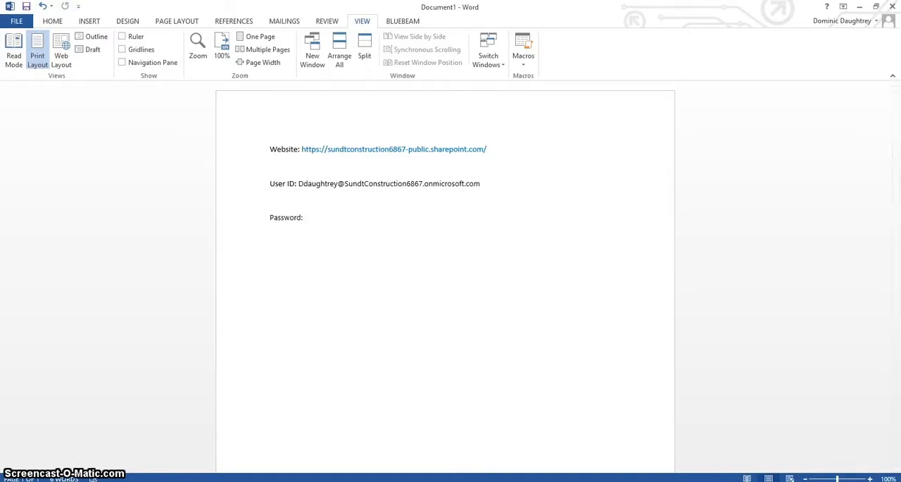
{"action": "key", "text": "alt+Tab"}
{"action": "left_click", "coordinate": [434, 273]}
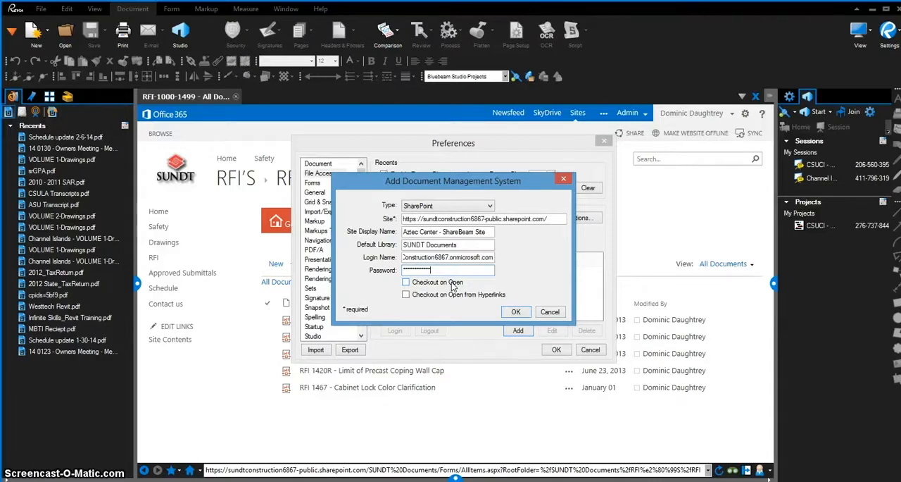
{"action": "left_click", "coordinate": [407, 295]}
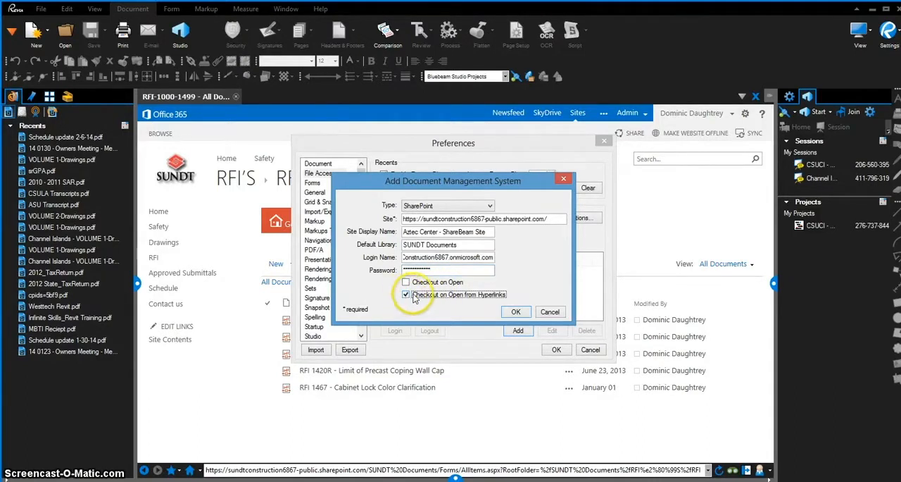
{"action": "left_click", "coordinate": [516, 314]}
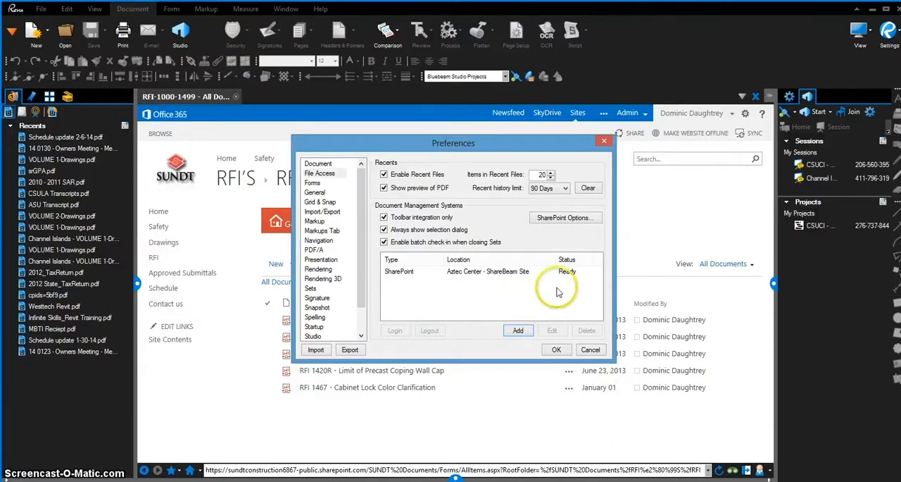
Log in to the Aztec Center - ShareBeam Site and save the preferences
{"action": "left_click", "coordinate": [499, 274]}
{"action": "left_click", "coordinate": [395, 331]}
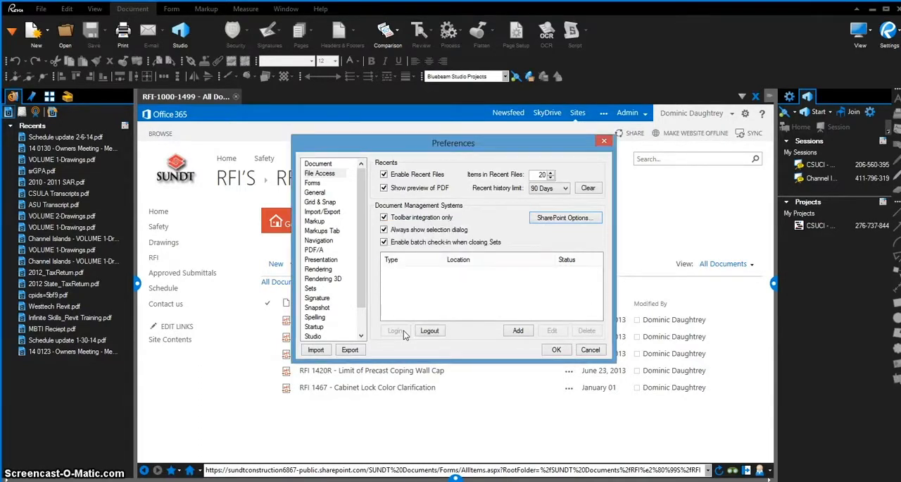
{"action": "left_click", "coordinate": [556, 350]}
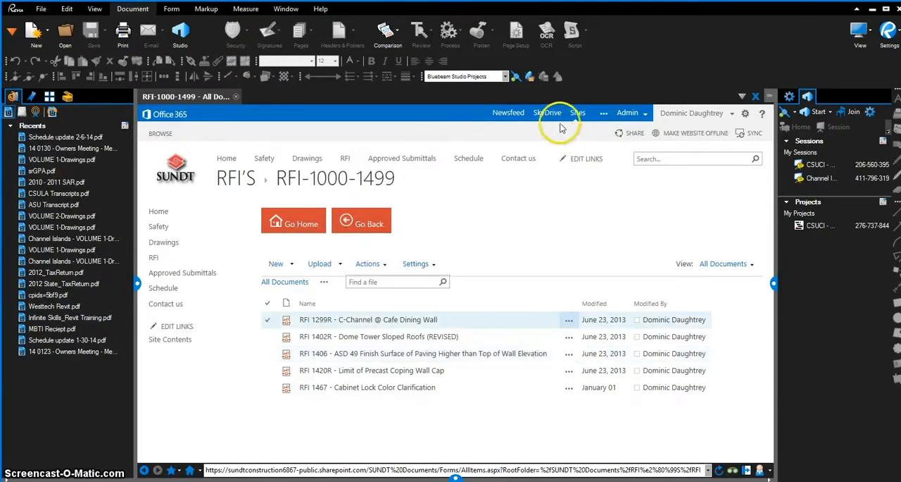
Select the Aztec Center - ShareBeam Site as the active document management system and open its SharePoint library for choosing a file
{"action": "left_click", "coordinate": [504, 76]}
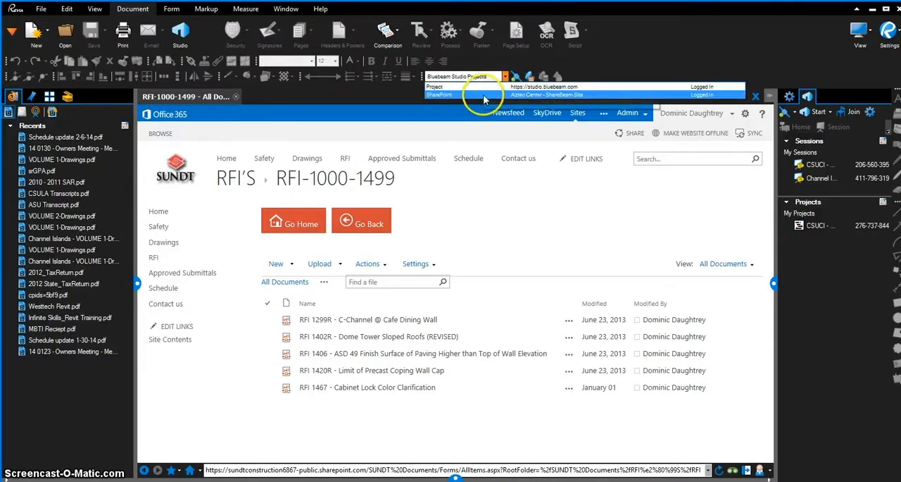
{"action": "left_click", "coordinate": [483, 96]}
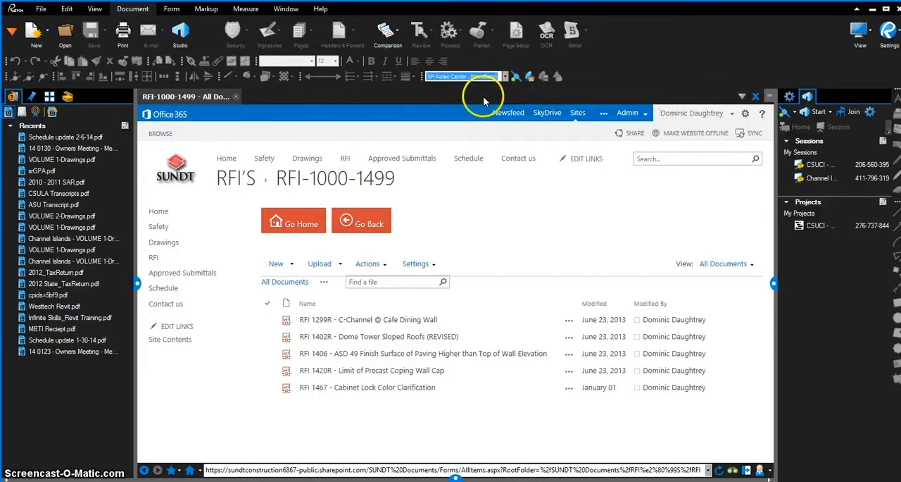
{"action": "left_click", "coordinate": [531, 78]}
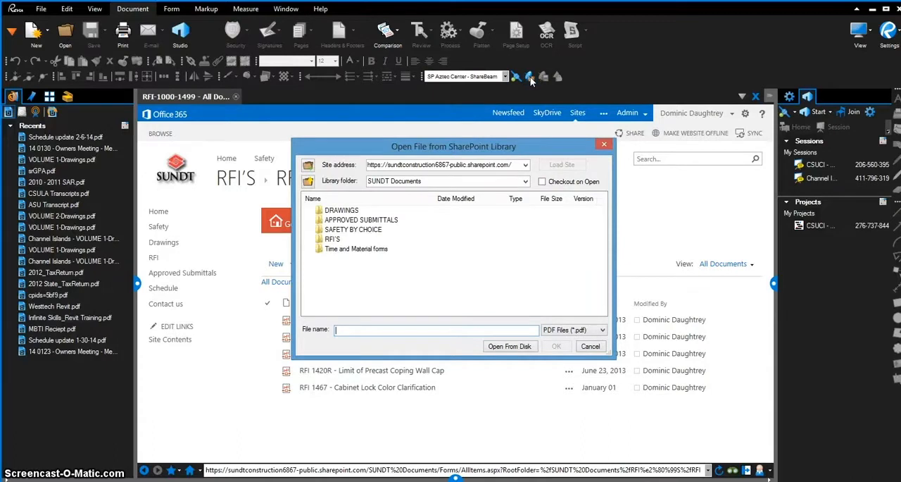
Open the 28 1300_01-01 Access Control transmittal PDF from the APPROVED SUBMITTALS/BERG ELECTRIC folder of the SharePoint library
{"action": "double_click", "coordinate": [380, 221]}
{"action": "double_click", "coordinate": [348, 210]}
{"action": "left_click_drag", "start_coordinate": [437, 203], "coordinate": [511, 203]}
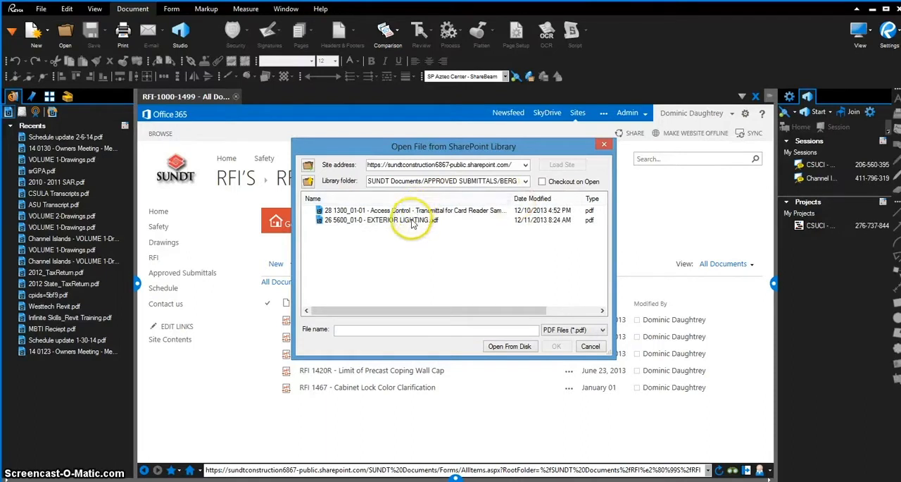
{"action": "left_click", "coordinate": [412, 212]}
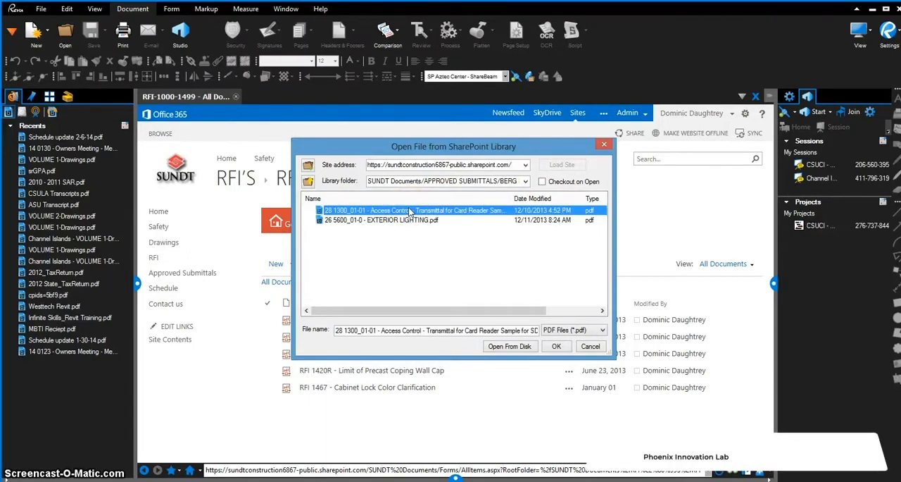
{"action": "left_click", "coordinate": [557, 346]}
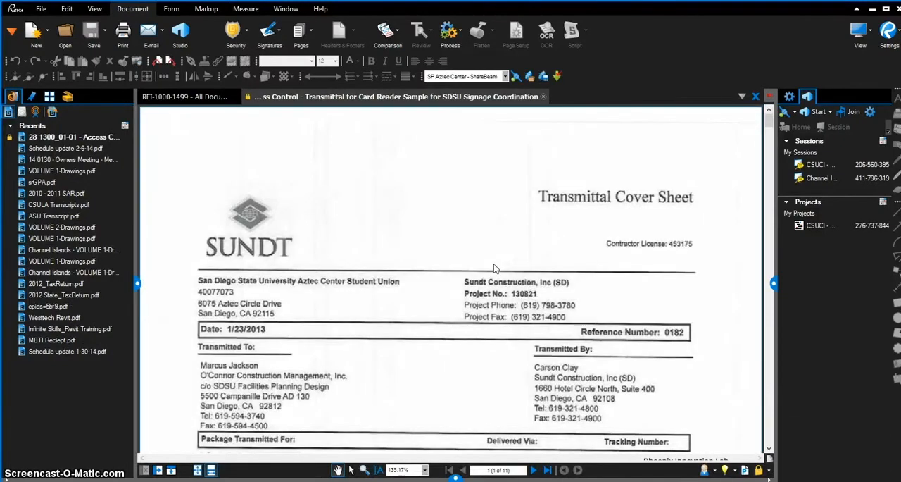
{"action": "scroll", "coordinate": [494, 269], "scroll_direction": "down", "scroll_amount": 2}
{"action": "scroll", "coordinate": [496, 273], "scroll_direction": "up", "scroll_amount": 2}
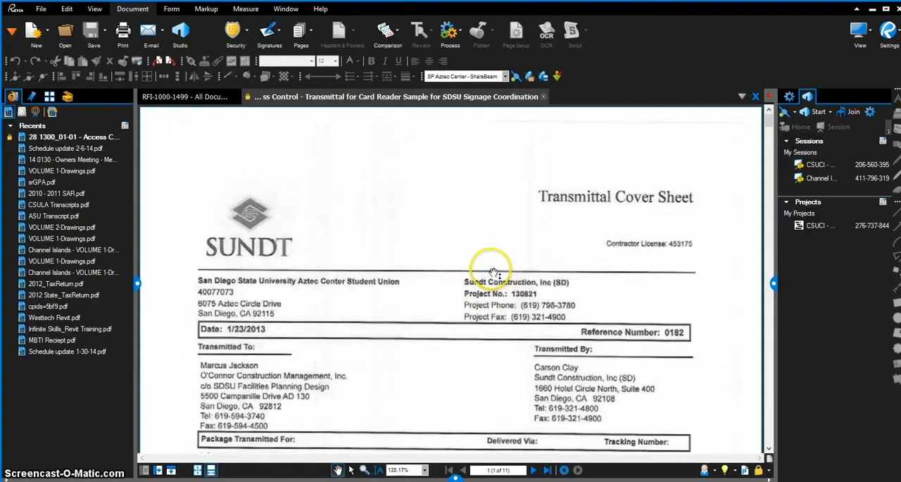
Review the SharePoint version history of the Access Control transmittal with the Version column widened, and close it
{"action": "right_click", "coordinate": [248, 99]}
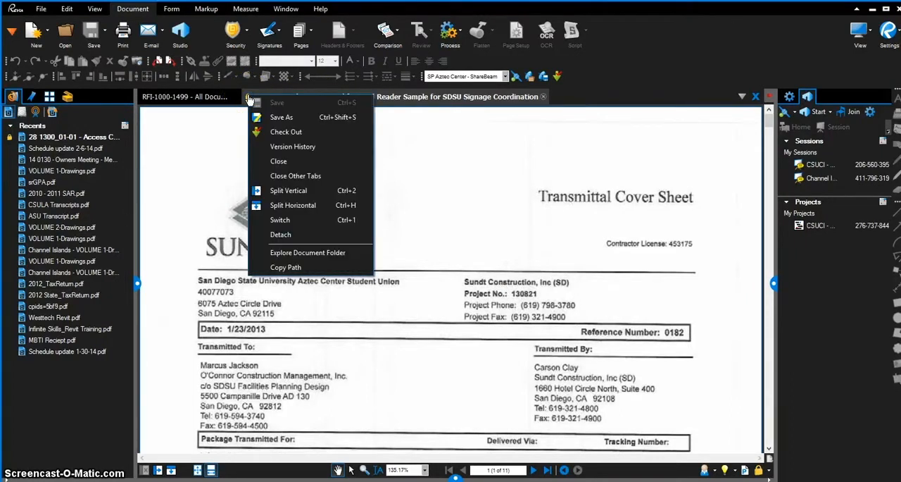
{"action": "left_click", "coordinate": [287, 147]}
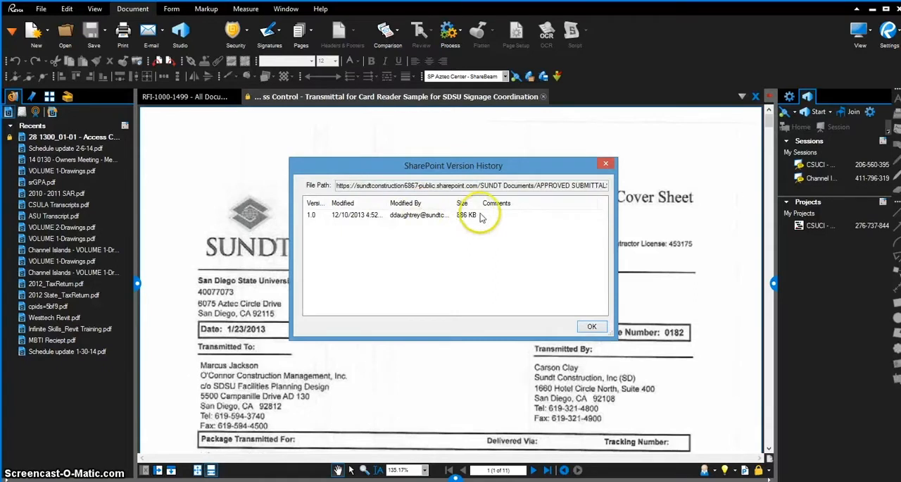
{"action": "left_click_drag", "start_coordinate": [329, 203], "coordinate": [390, 202]}
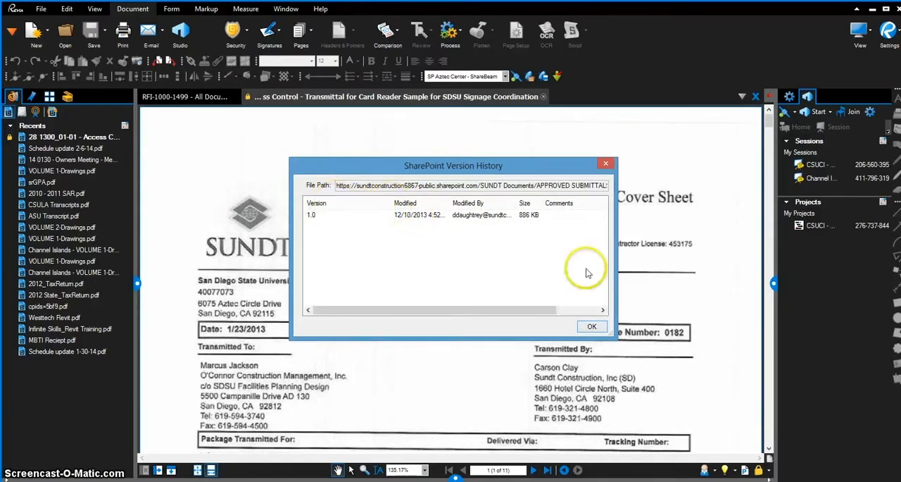
{"action": "left_click", "coordinate": [592, 326]}
Check out the Access Control transmittal from SharePoint and check it back in
{"action": "right_click", "coordinate": [248, 98]}
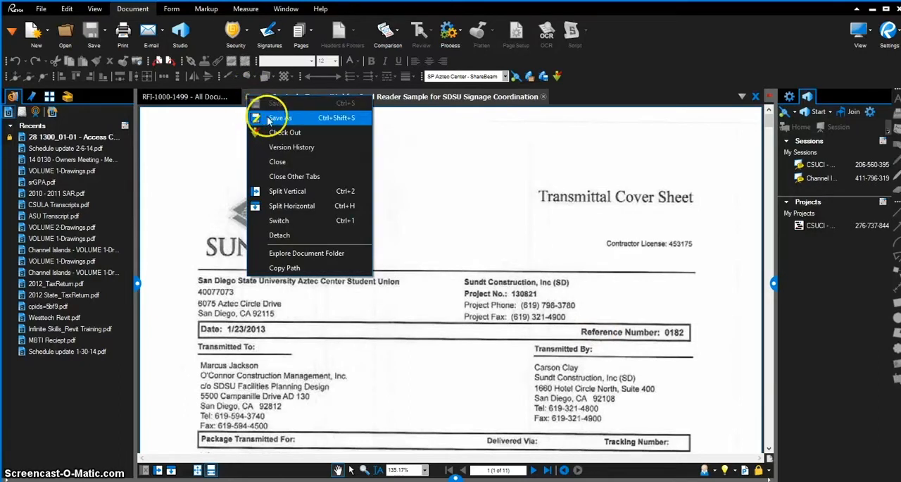
{"action": "left_click", "coordinate": [289, 132]}
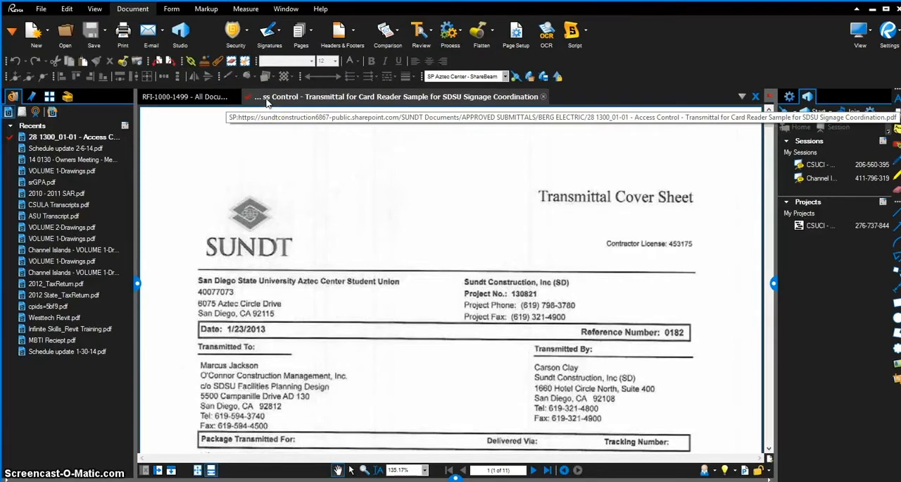
{"action": "left_click", "coordinate": [248, 100]}
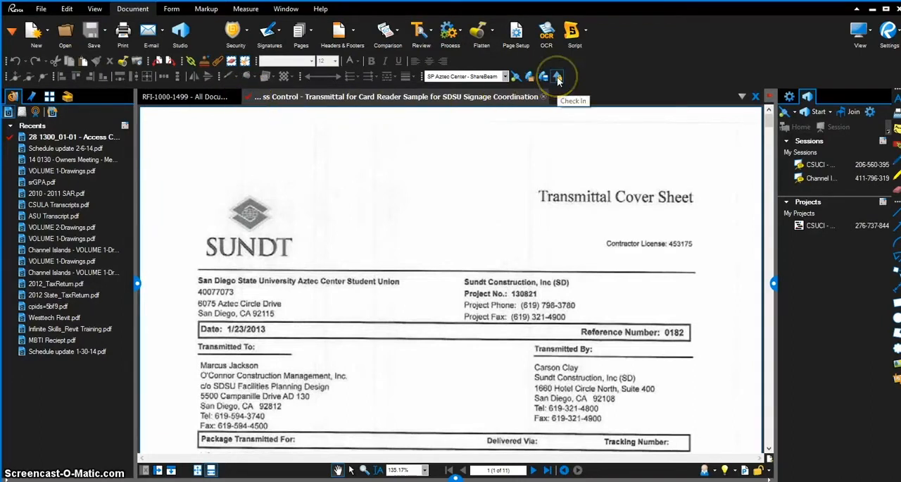
{"action": "left_click", "coordinate": [248, 98]}
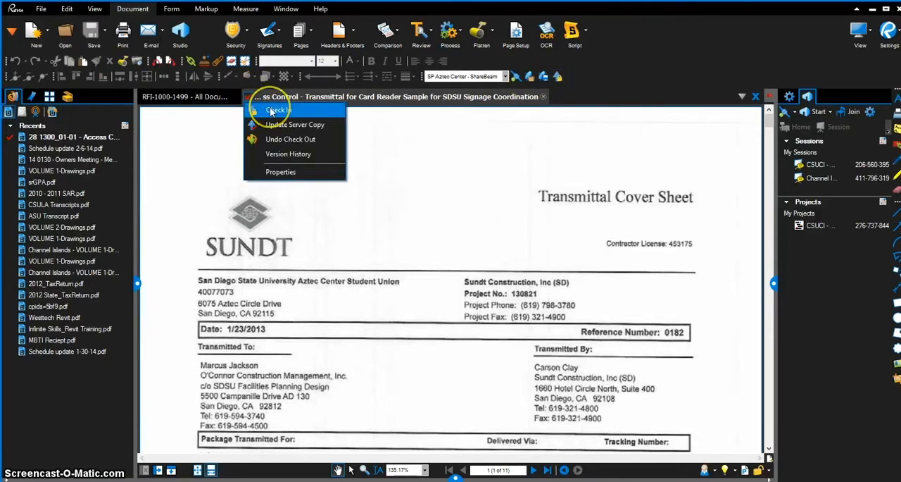
{"action": "left_click", "coordinate": [272, 111]}
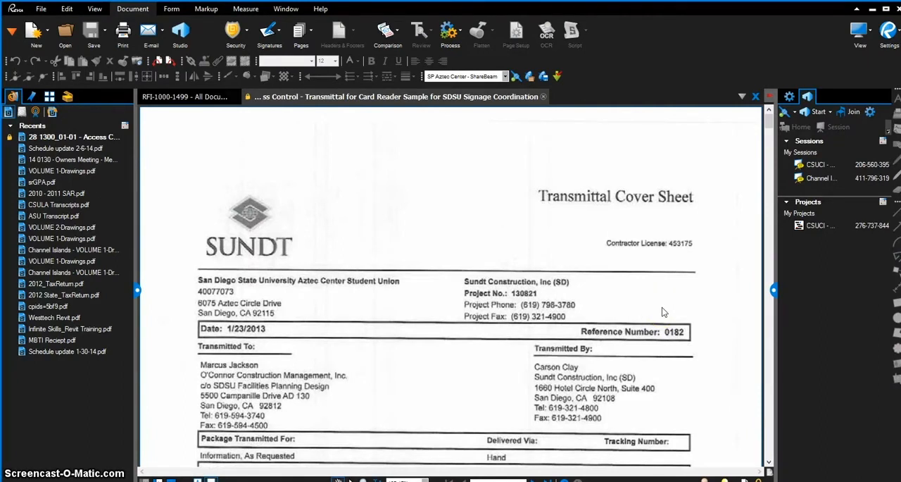
Examine the SharePoint save options for the transmittal, including the APPROVED SUBMITTALS folder and new-folder creation, and leave without saving
{"action": "left_click", "coordinate": [544, 78]}
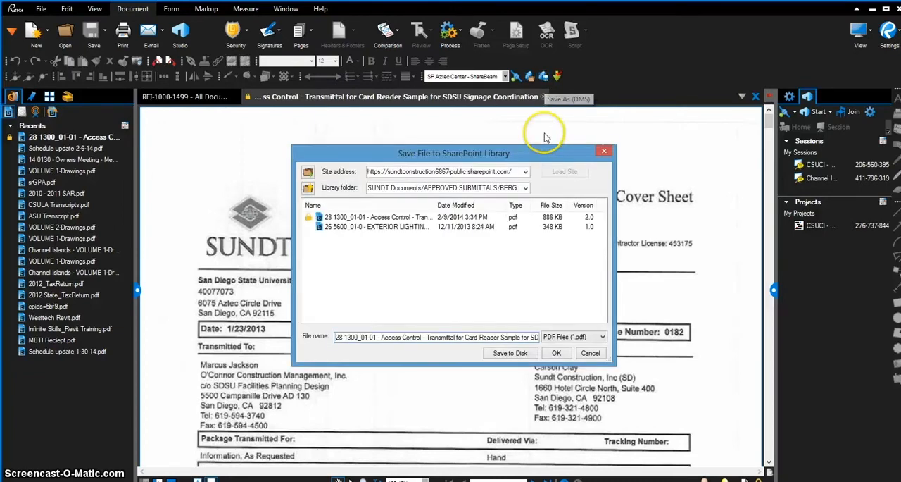
{"action": "left_click_drag", "start_coordinate": [512, 153], "coordinate": [503, 131]}
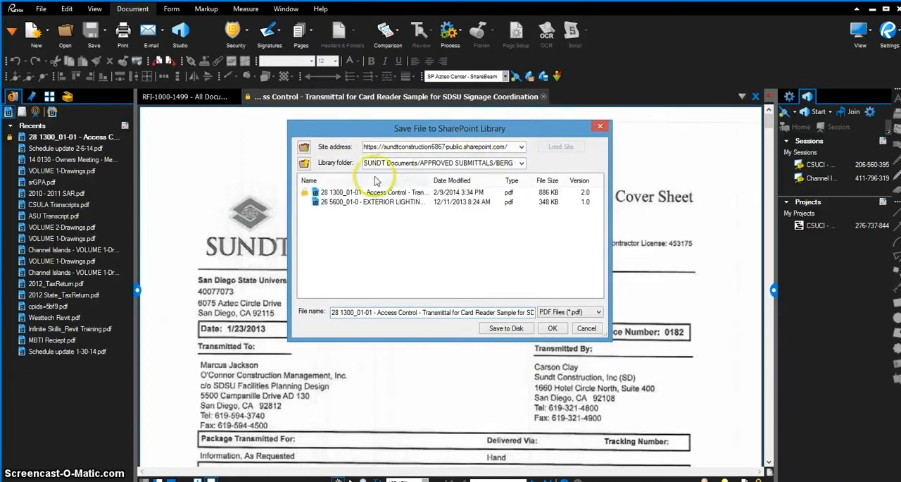
{"action": "left_click", "coordinate": [304, 162]}
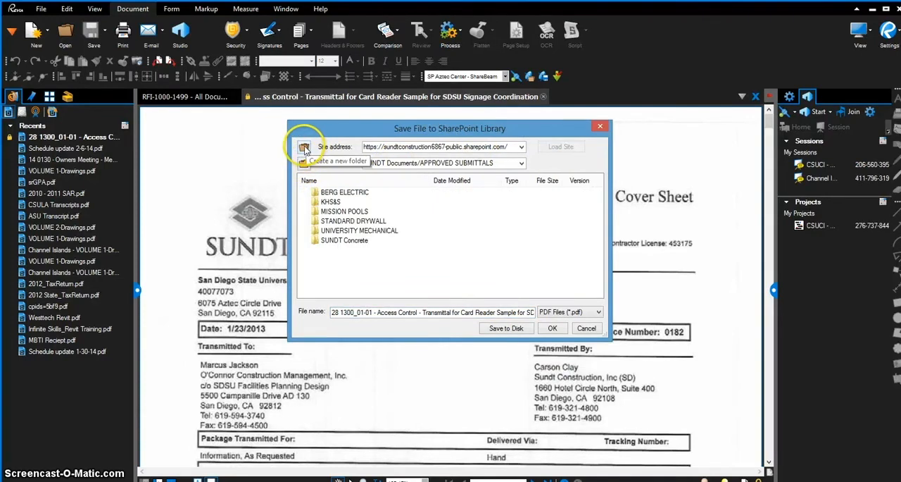
{"action": "left_click", "coordinate": [304, 148]}
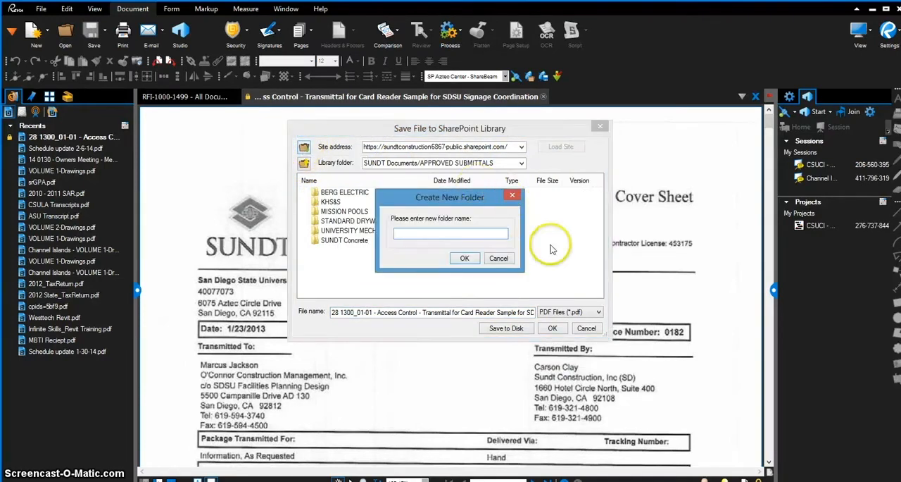
{"action": "left_click", "coordinate": [508, 260]}
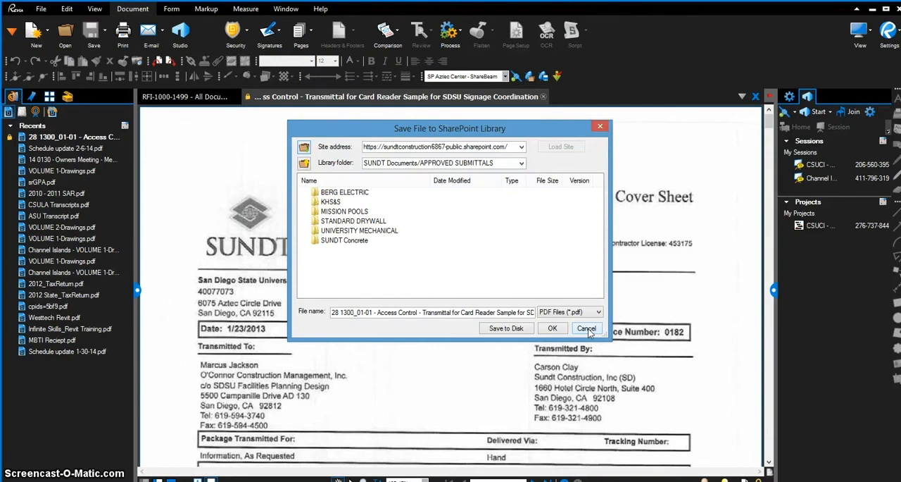
{"action": "left_click", "coordinate": [586, 329]}
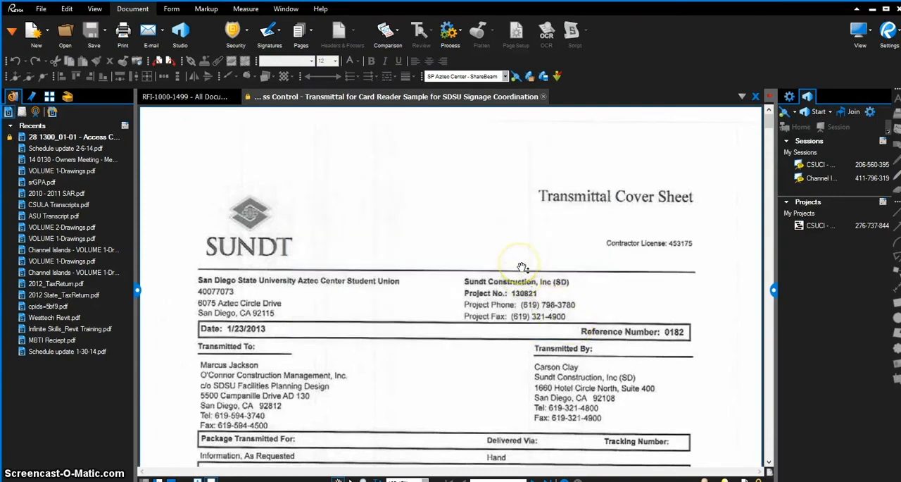